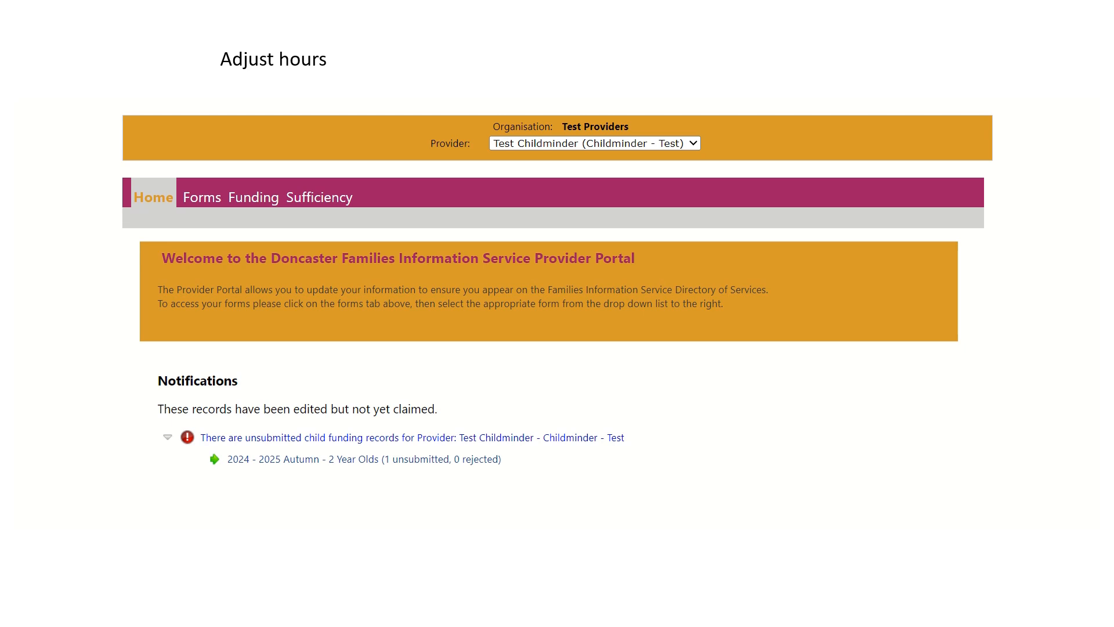
# - Open the 2 Year Olds funding adjustments for the 2024 - 2025 Autumn term
pyautogui.click(274, 199)
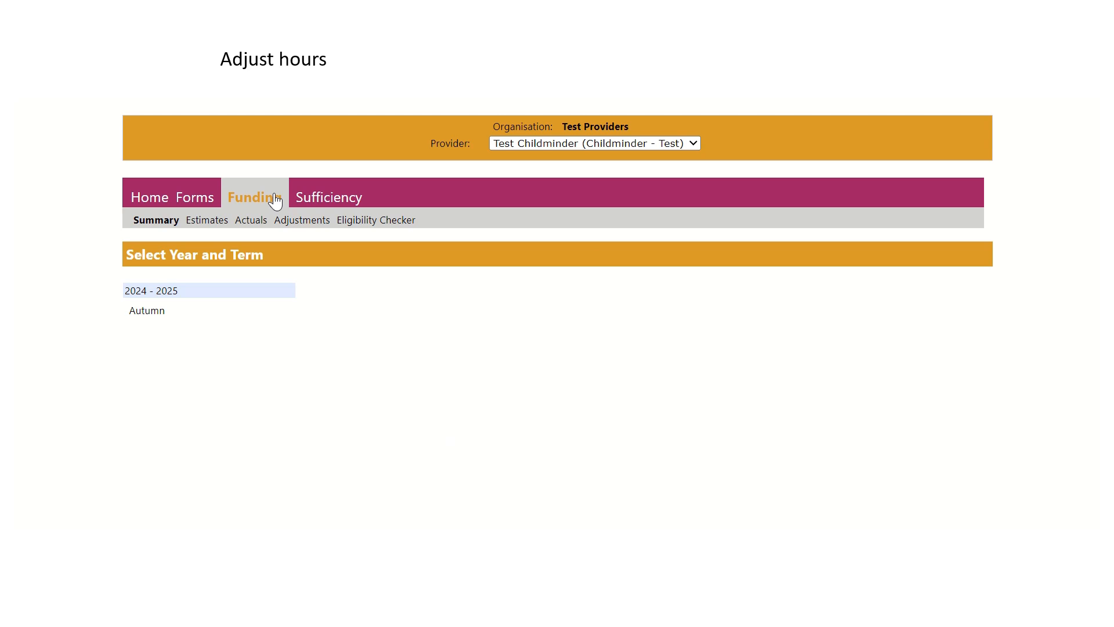
pyautogui.click(293, 222)
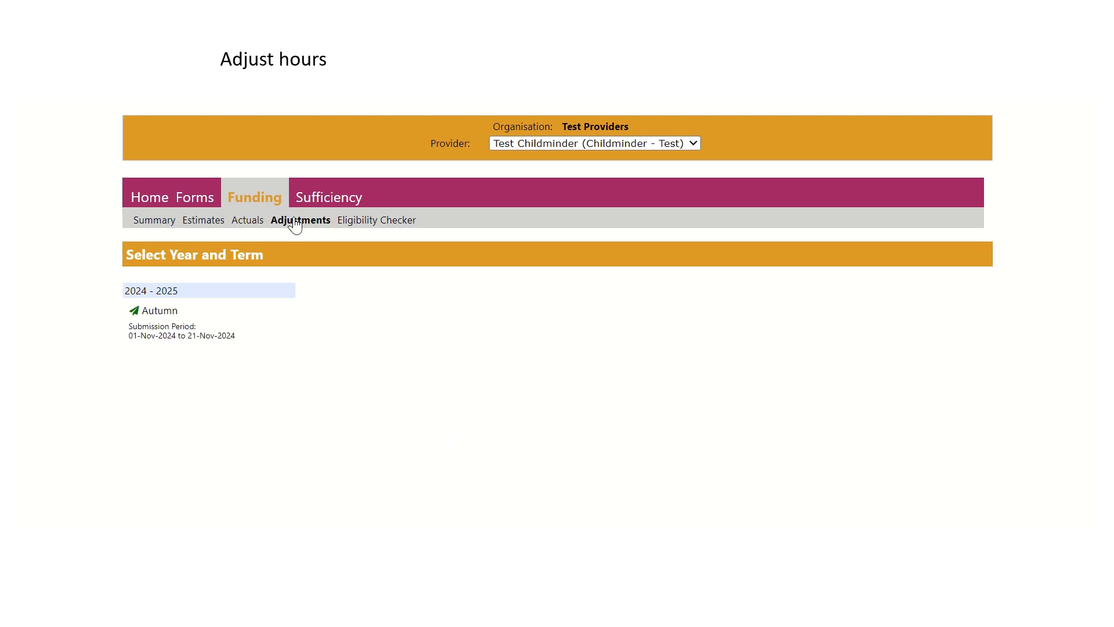
pyautogui.click(243, 343)
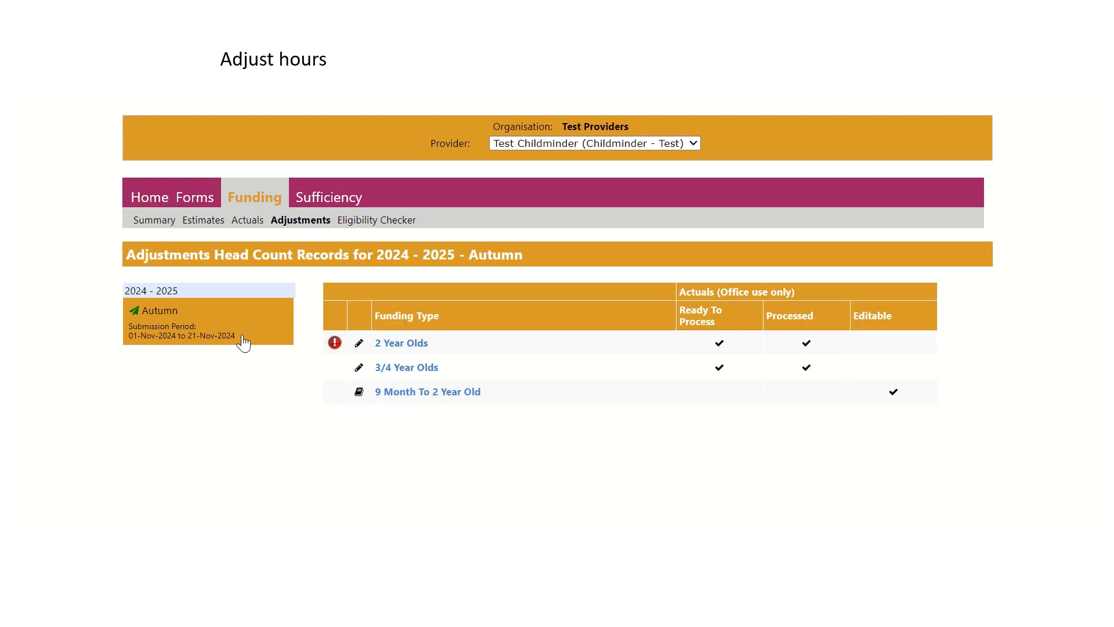
pyautogui.click(403, 343)
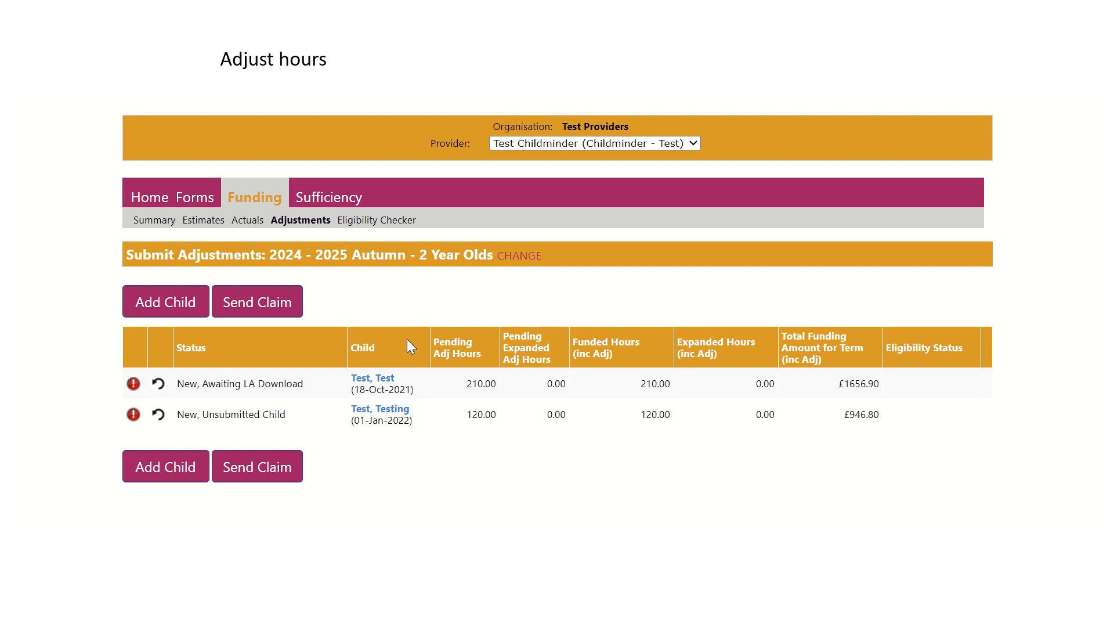
# - Open the pending adjustment of the child whose status is New, Unsubmitted Child
pyautogui.click(399, 413)
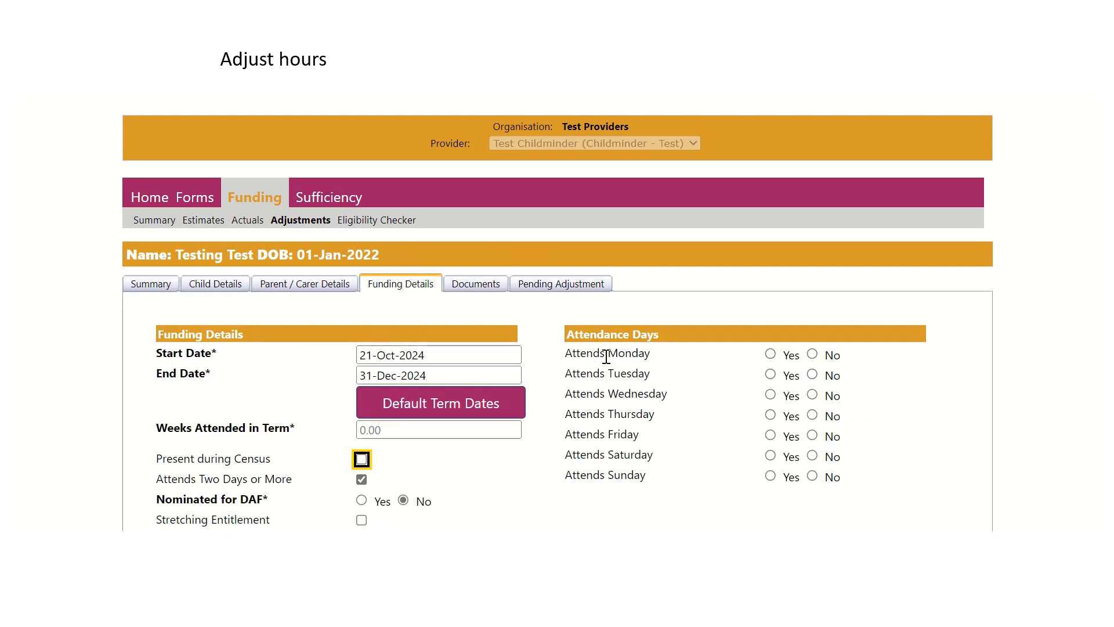
pyautogui.click(592, 294)
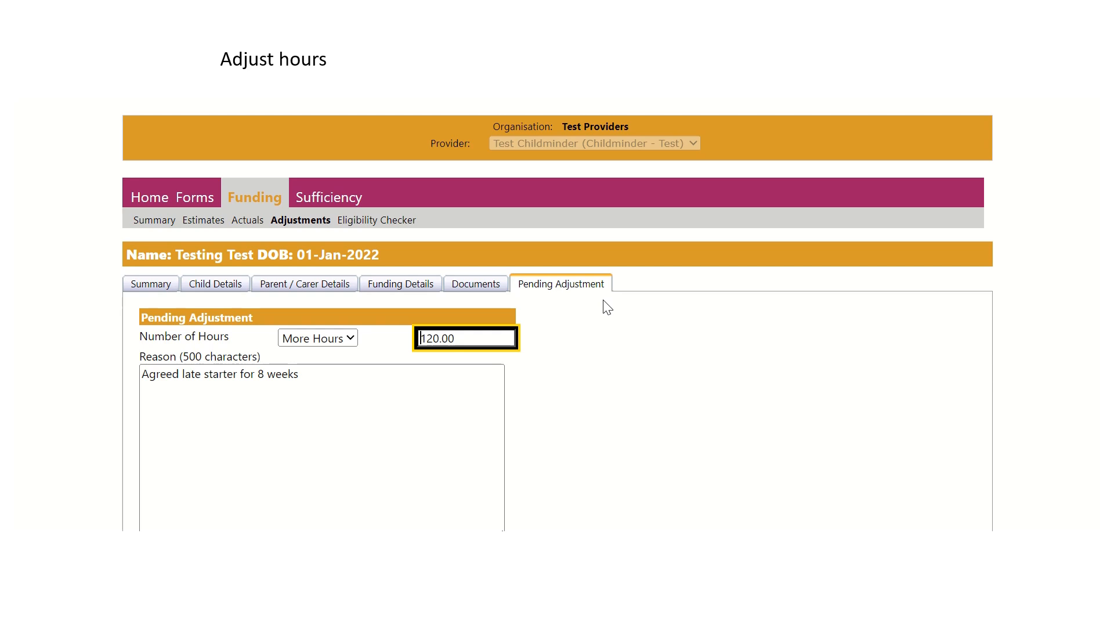
pyautogui.click(606, 366)
pyautogui.scroll(-2, 606, 366)
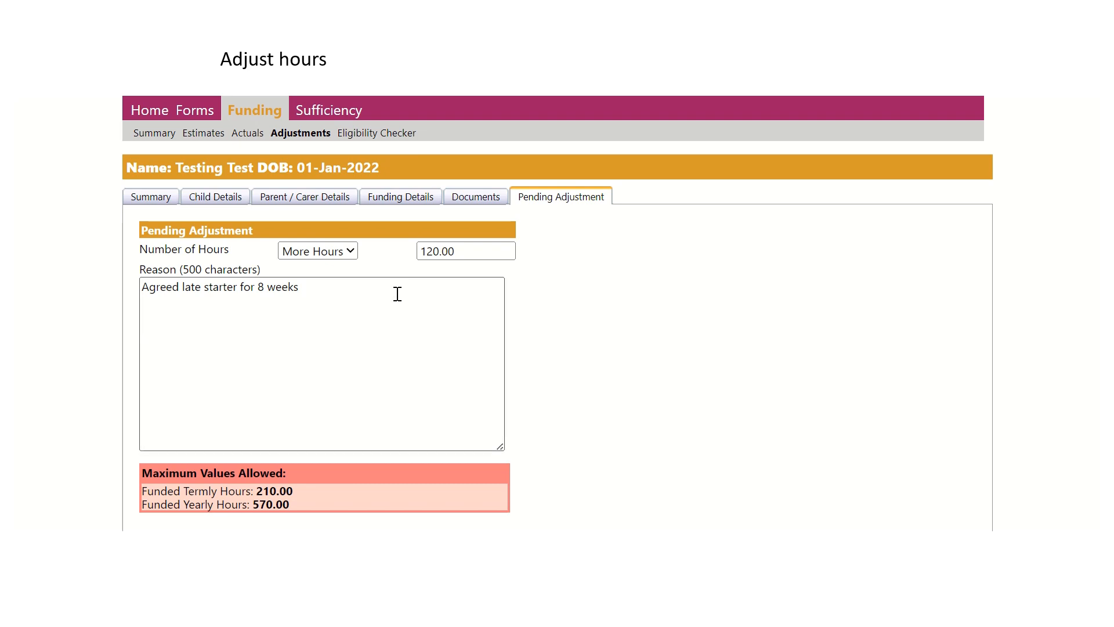
# - Keep More Hours as the type of the pending adjustment and save the child's record
pyautogui.click(339, 256)
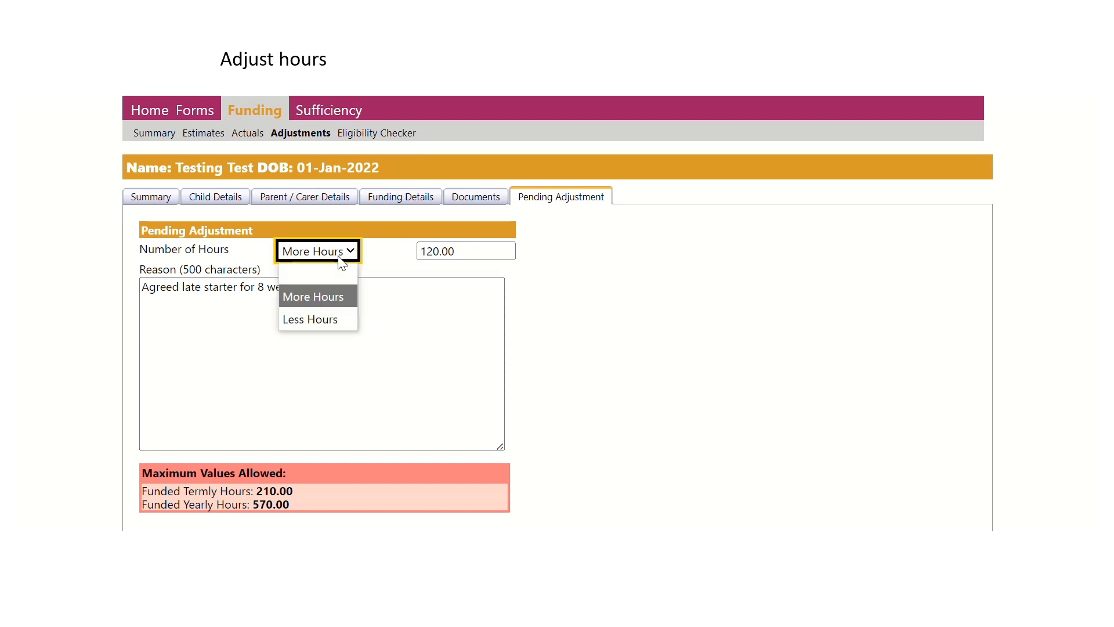
pyautogui.click(341, 261)
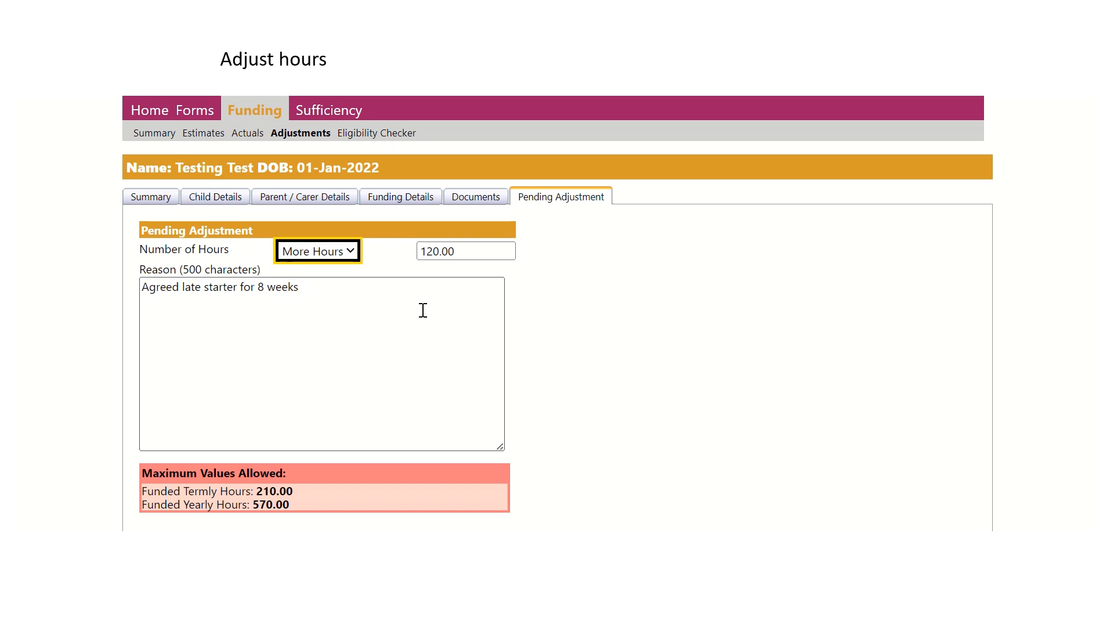
pyautogui.scroll(-3, 423, 311)
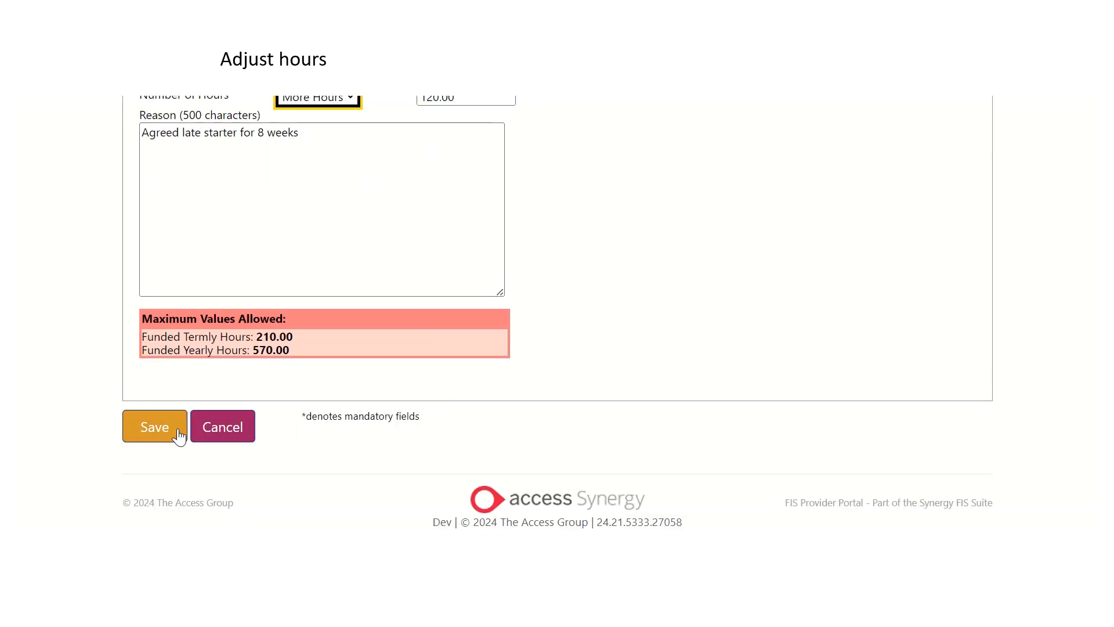
pyautogui.click(178, 430)
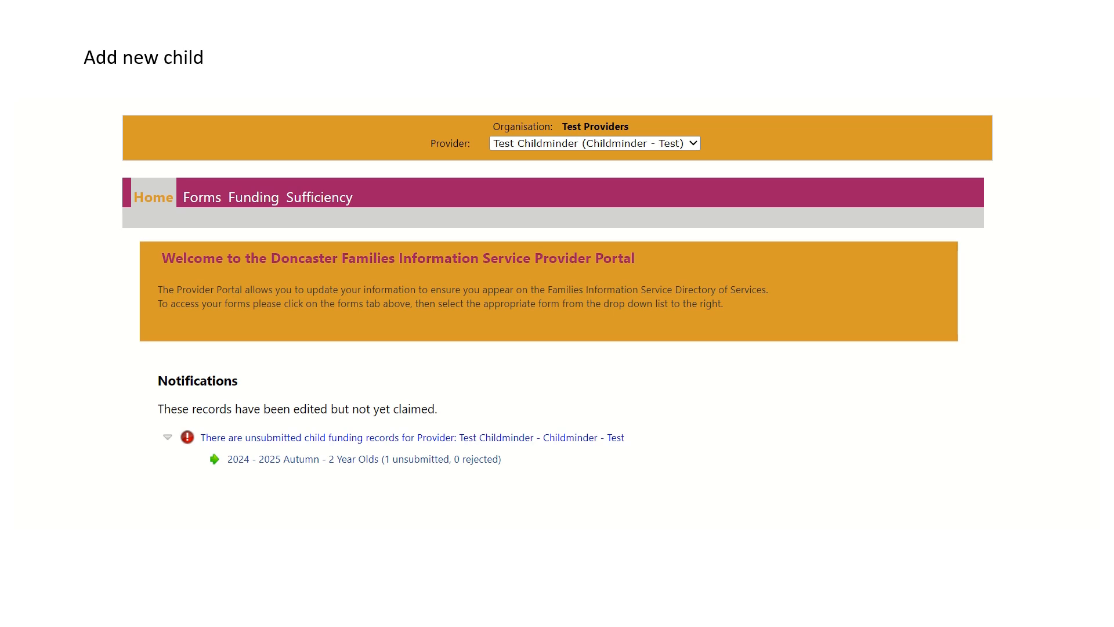
# - Start a new child record in the 2 Year Olds funding adjustments for 2024 - 2025 Autumn
pyautogui.click(275, 200)
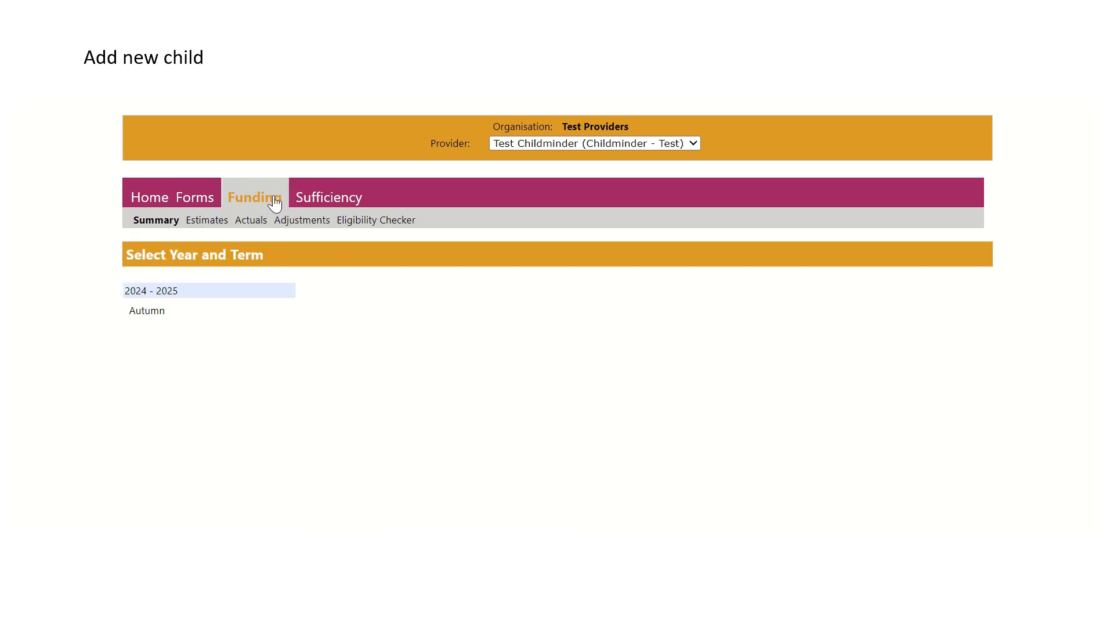
pyautogui.click(309, 223)
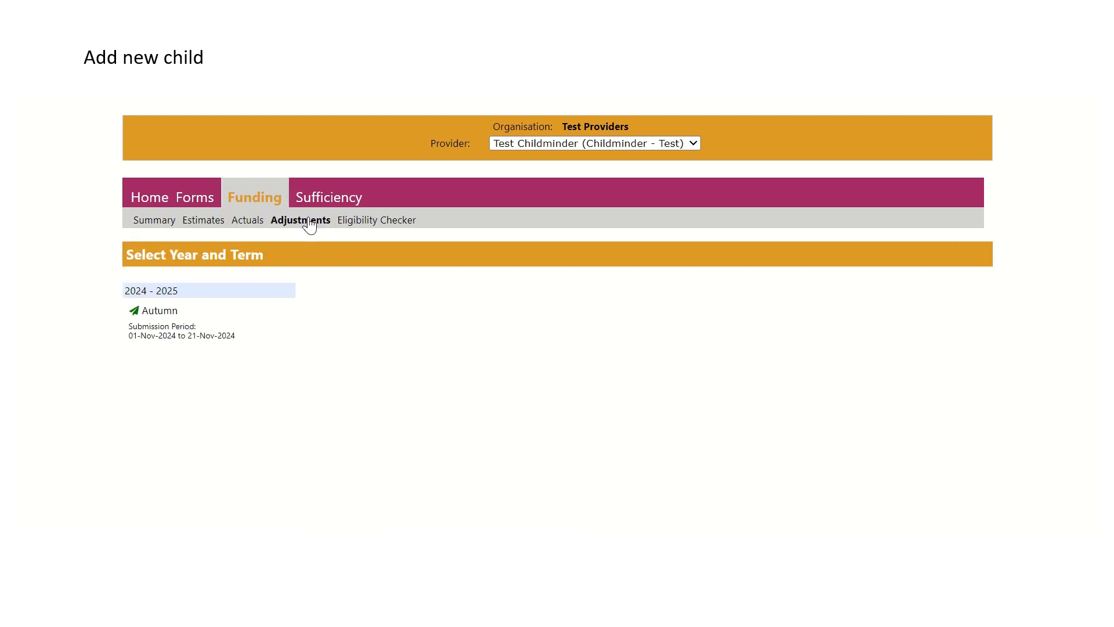
pyautogui.click(262, 318)
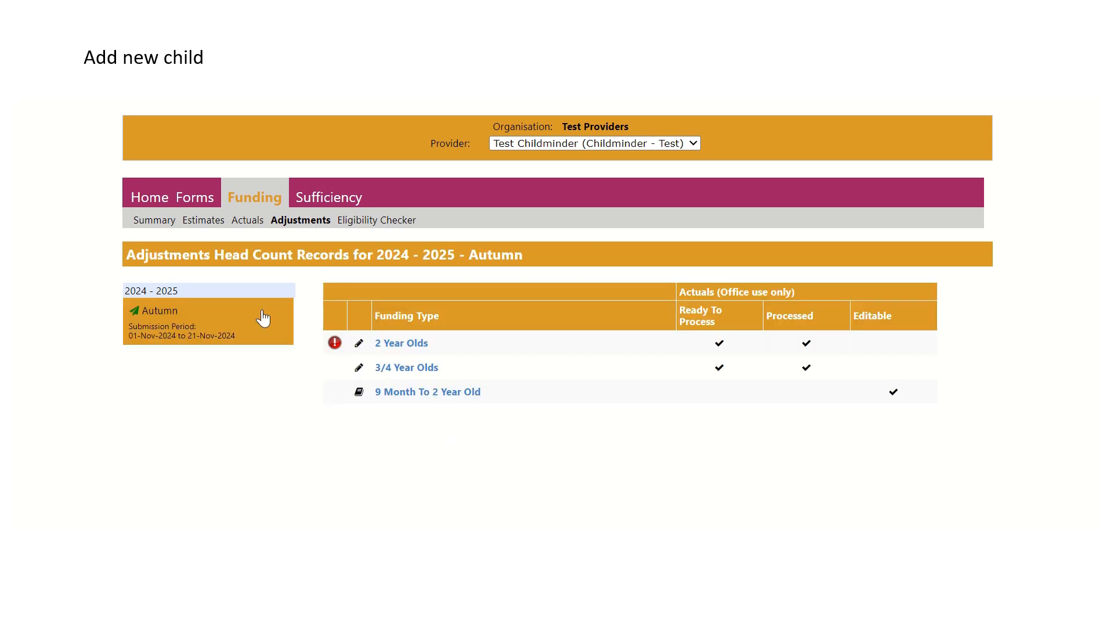
pyautogui.click(418, 347)
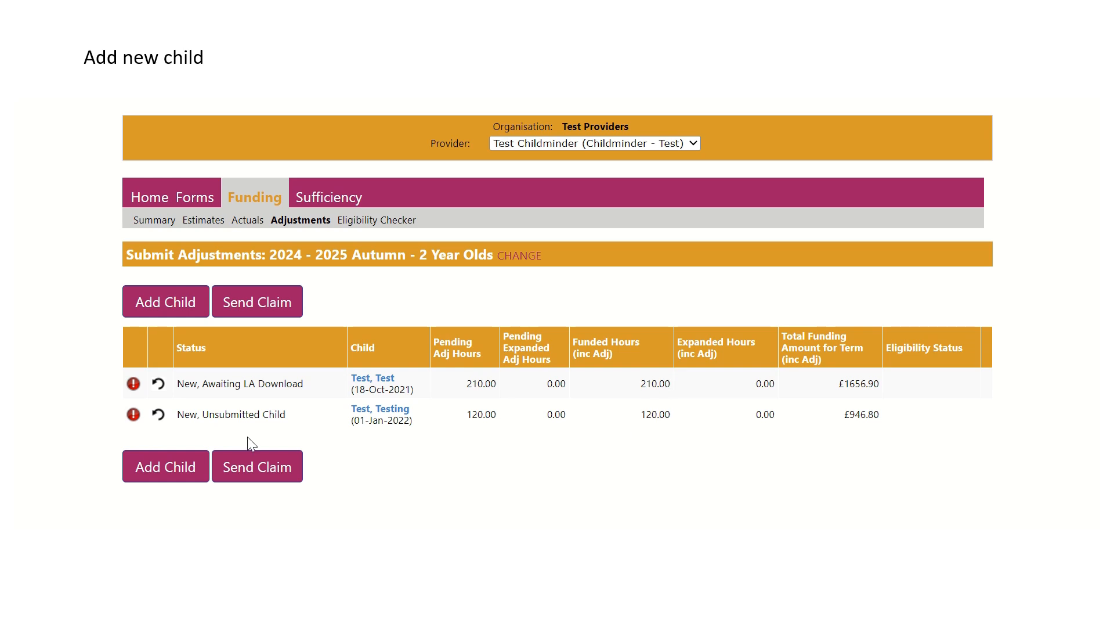
pyautogui.click(172, 466)
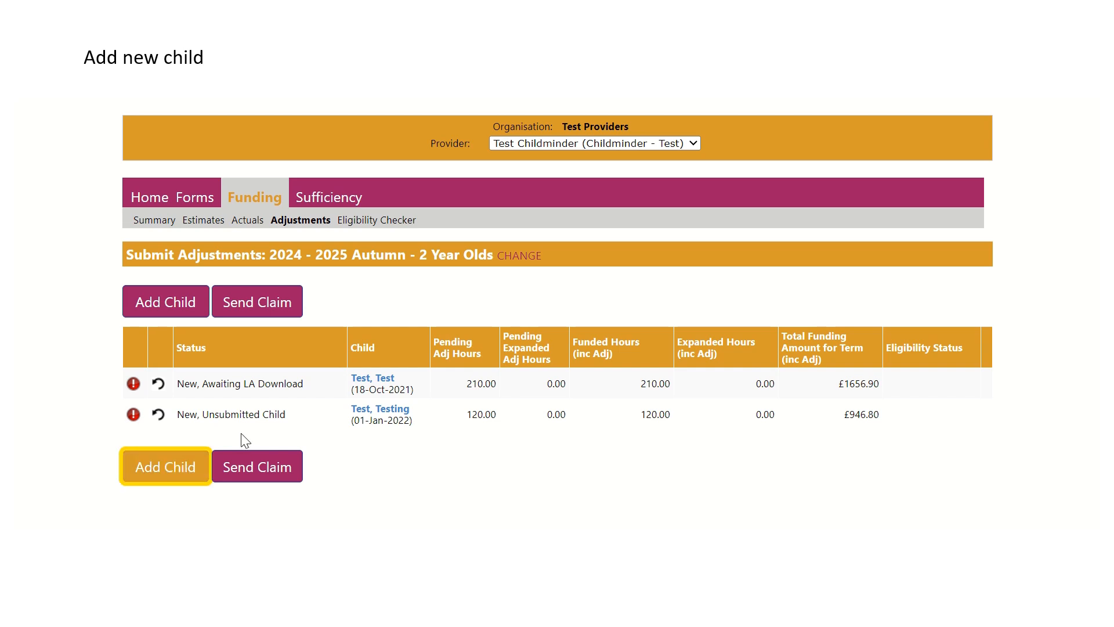
pyautogui.scroll(-2, 509, 378)
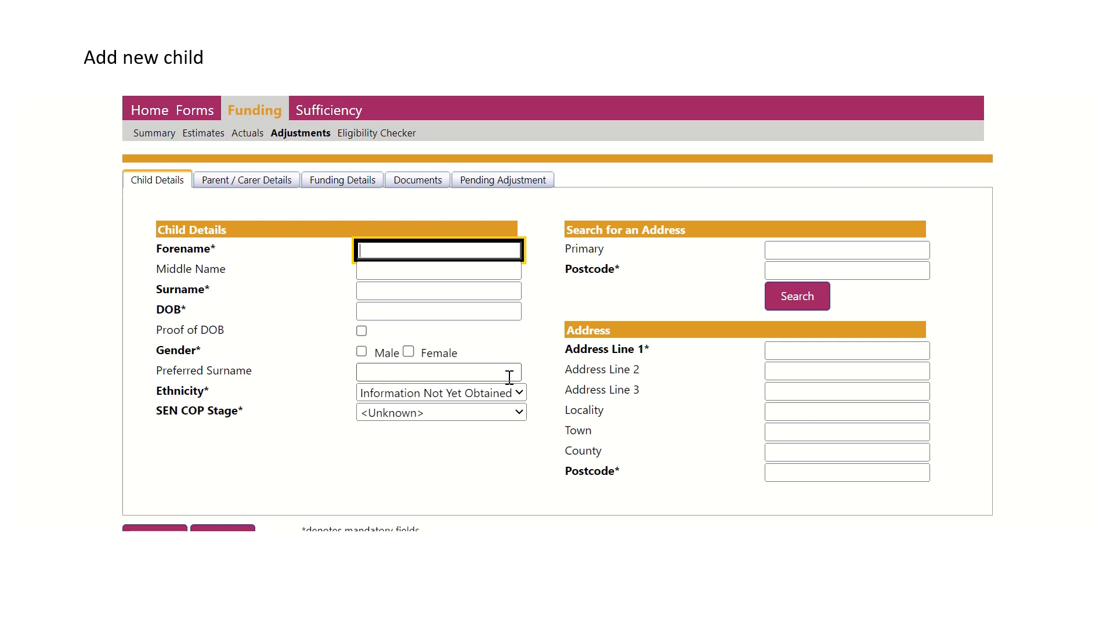
# - Review the new child's parent/carer section and set the funding type to Disadvantaged Funding in the funding details
pyautogui.click(286, 183)
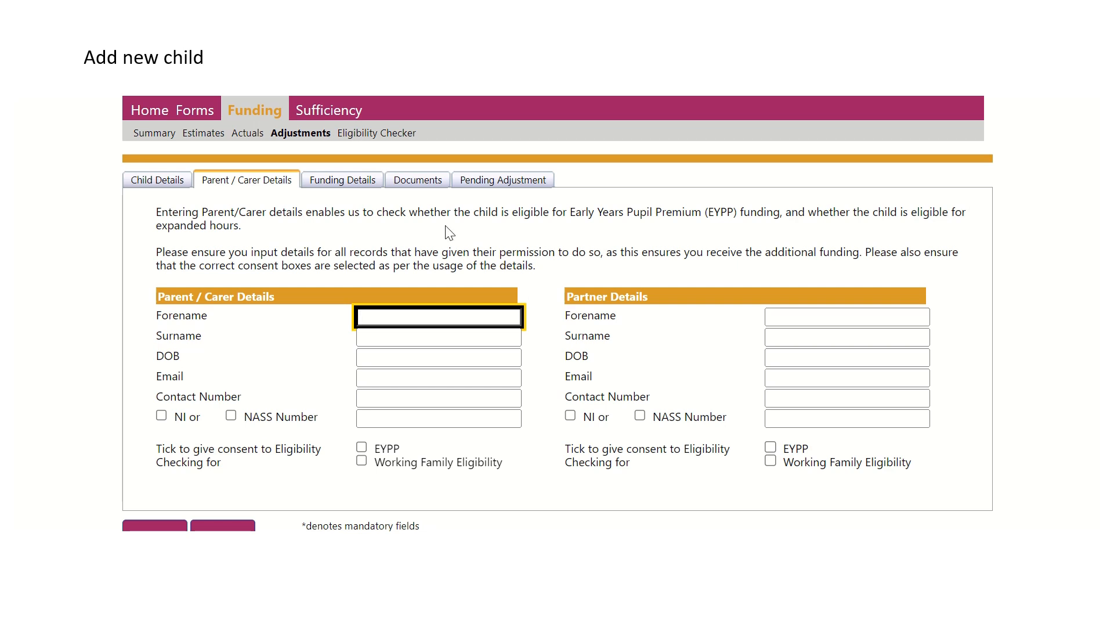
pyautogui.click(370, 184)
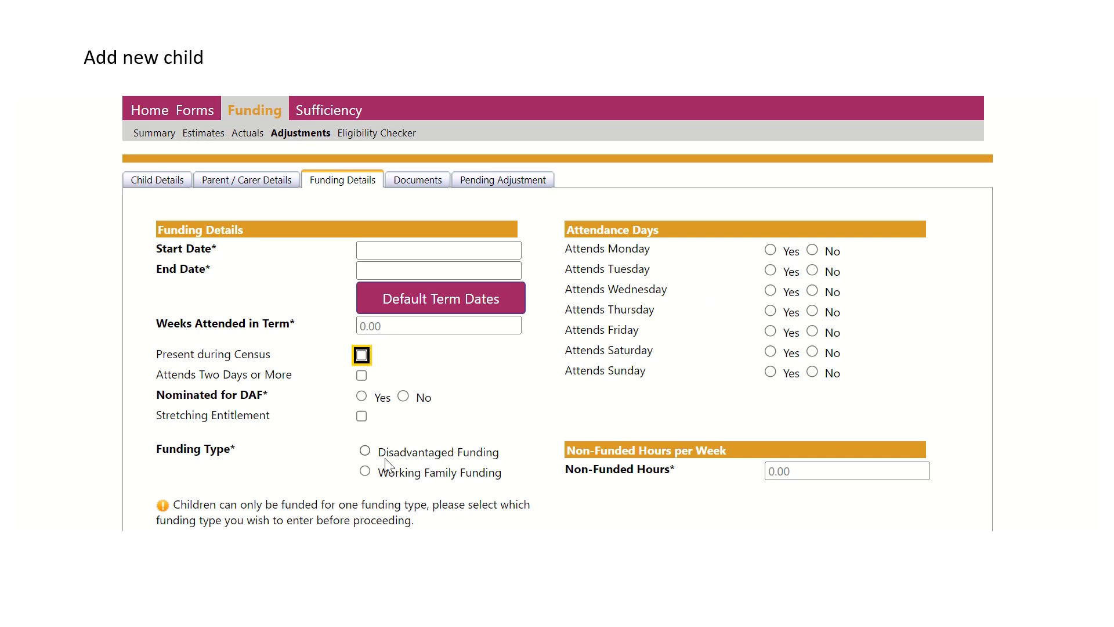
pyautogui.click(364, 451)
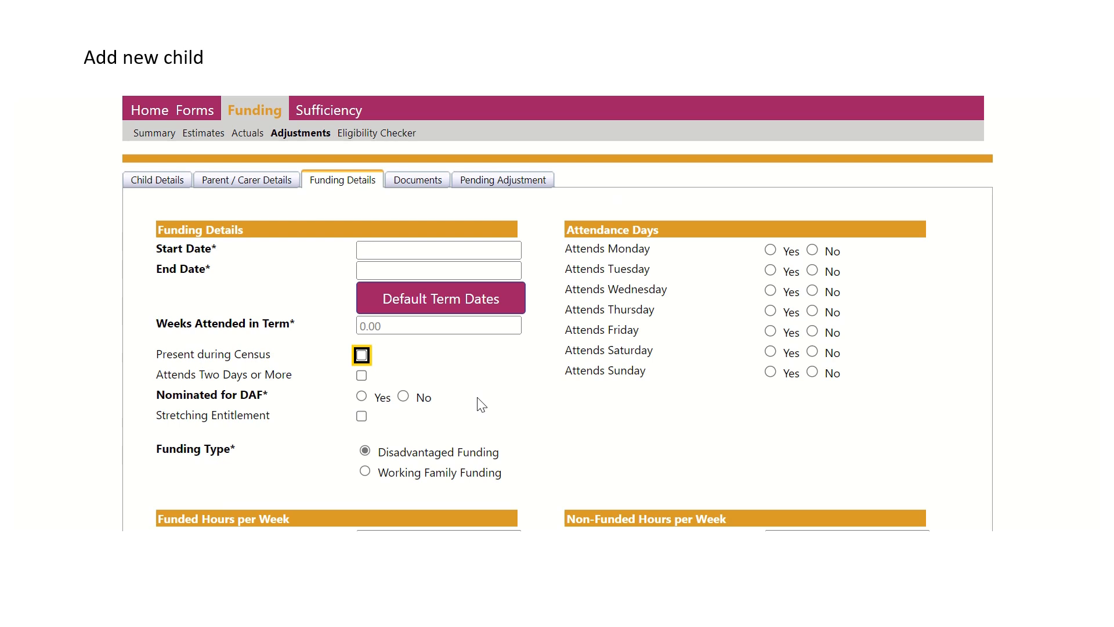
# - Set the new child's pending adjustment to More Hours with 15 as the number of hours
pyautogui.click(524, 183)
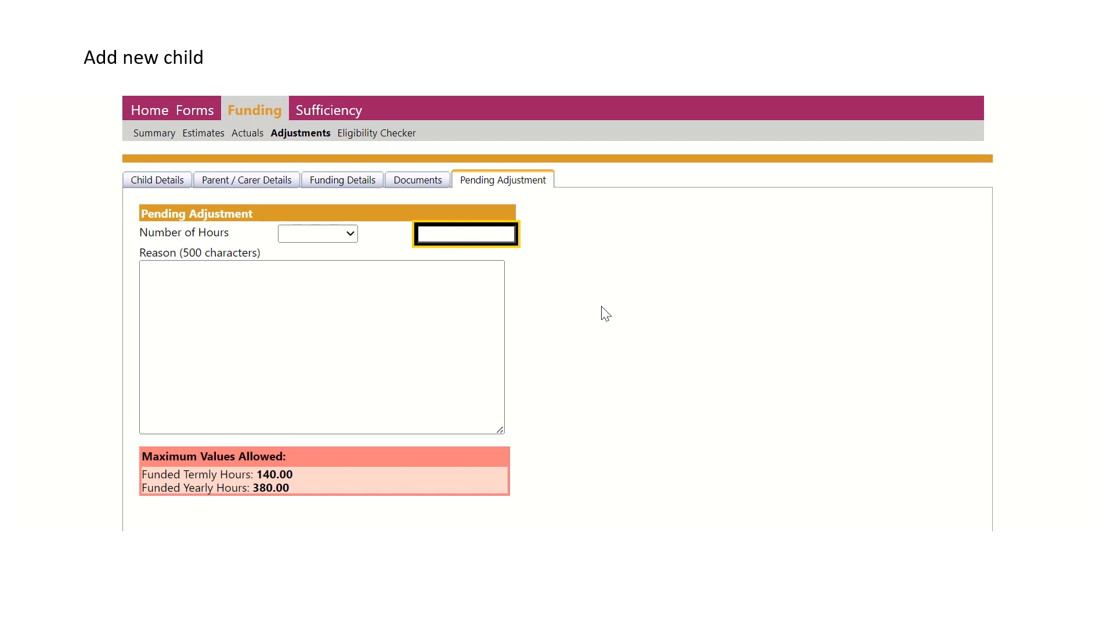
pyautogui.click(318, 237)
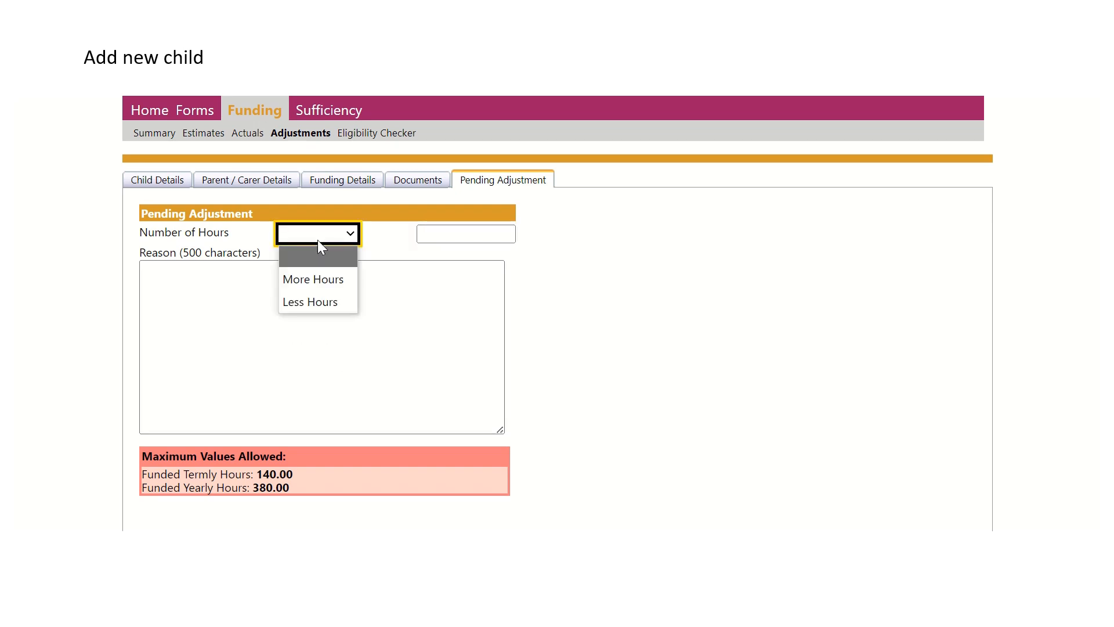
pyautogui.click(340, 280)
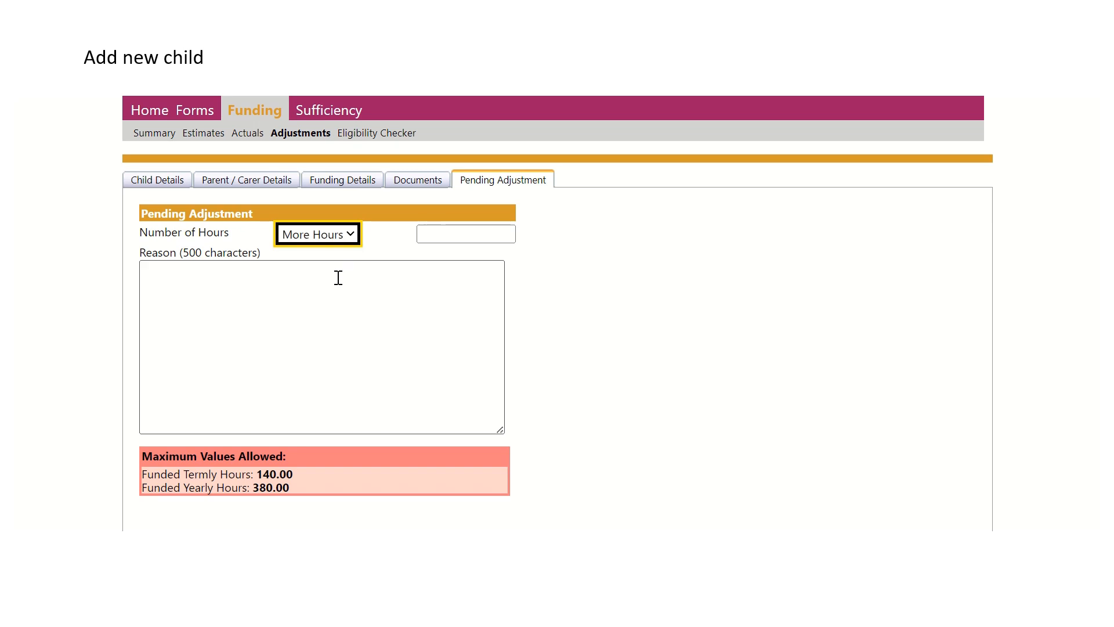
pyautogui.click(437, 231)
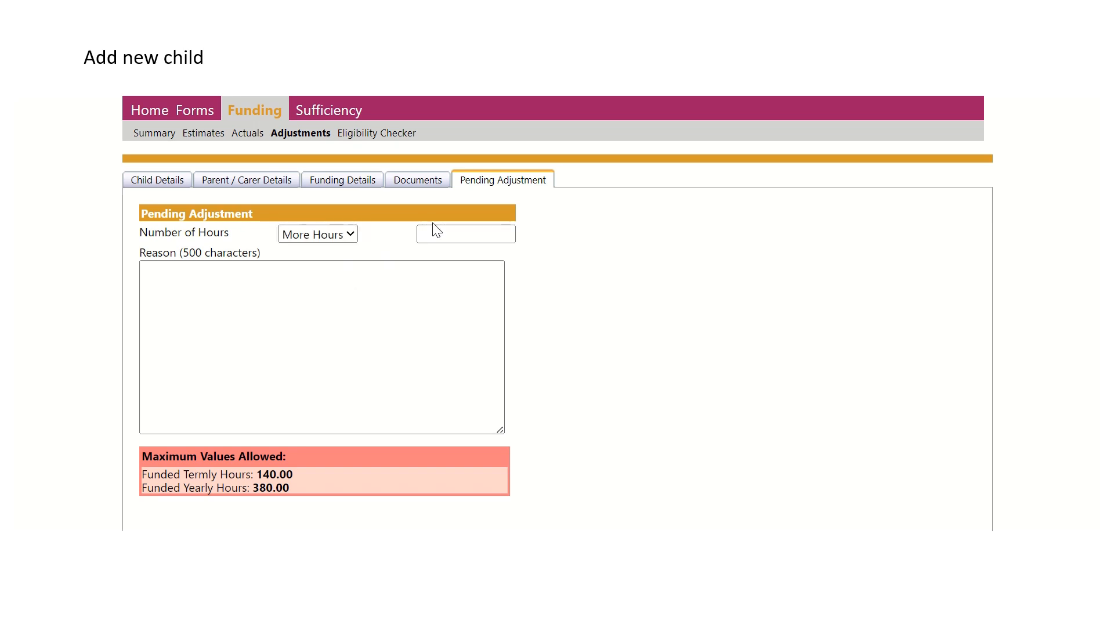
pyautogui.write('15')
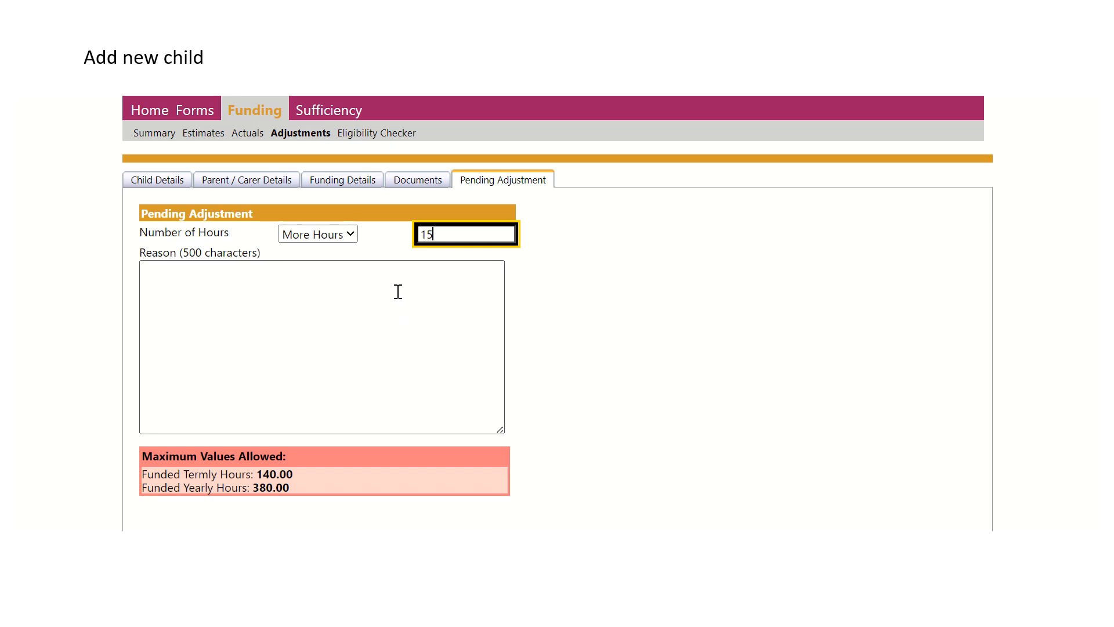
# - Enter "New starter" as the reason for the adjustment and save the new child's record
pyautogui.click(325, 267)
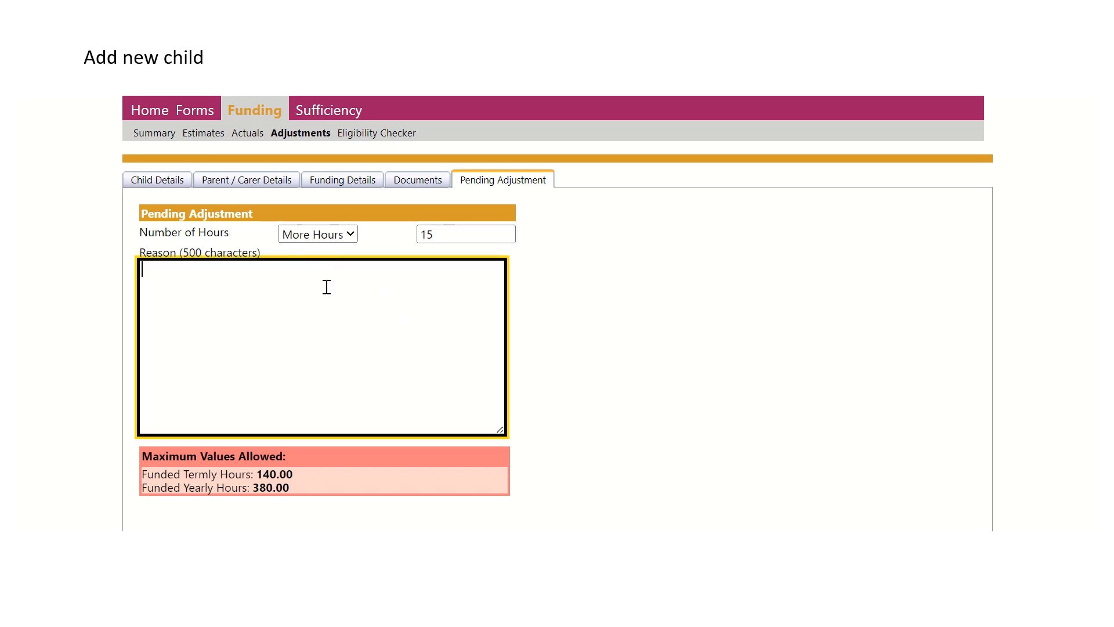
pyautogui.write('New starter')
pyautogui.scroll(-3, 326, 286)
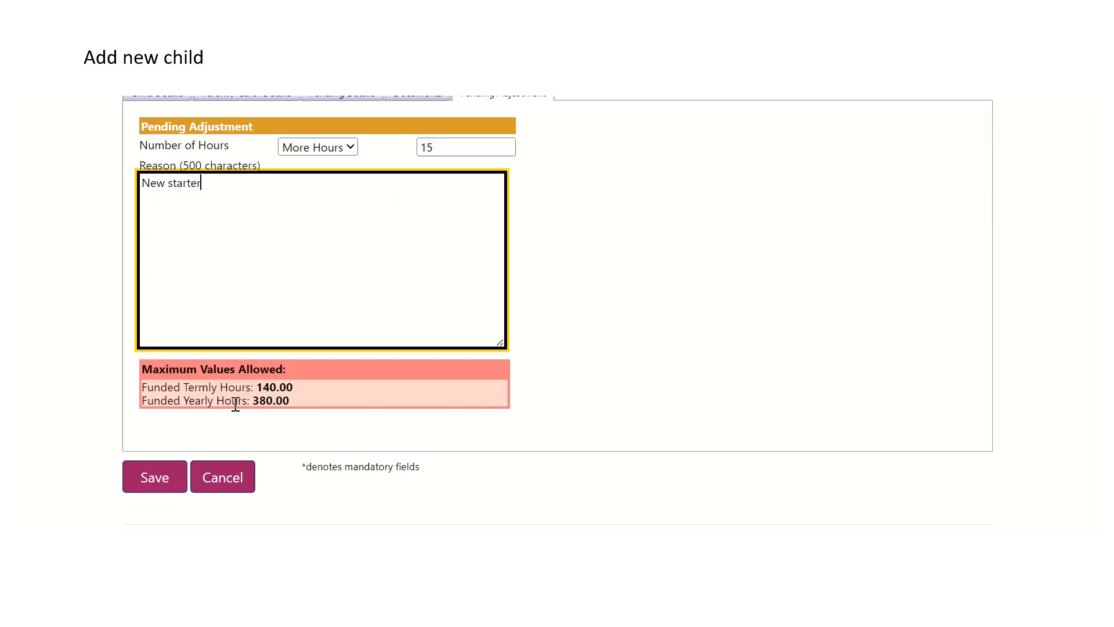
pyautogui.click(173, 484)
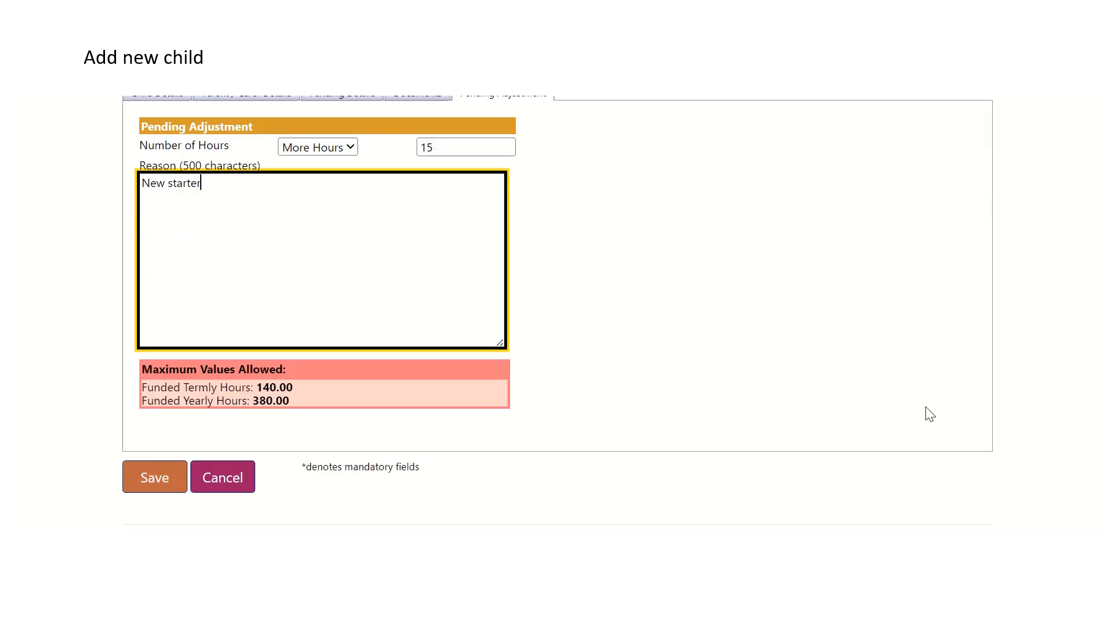